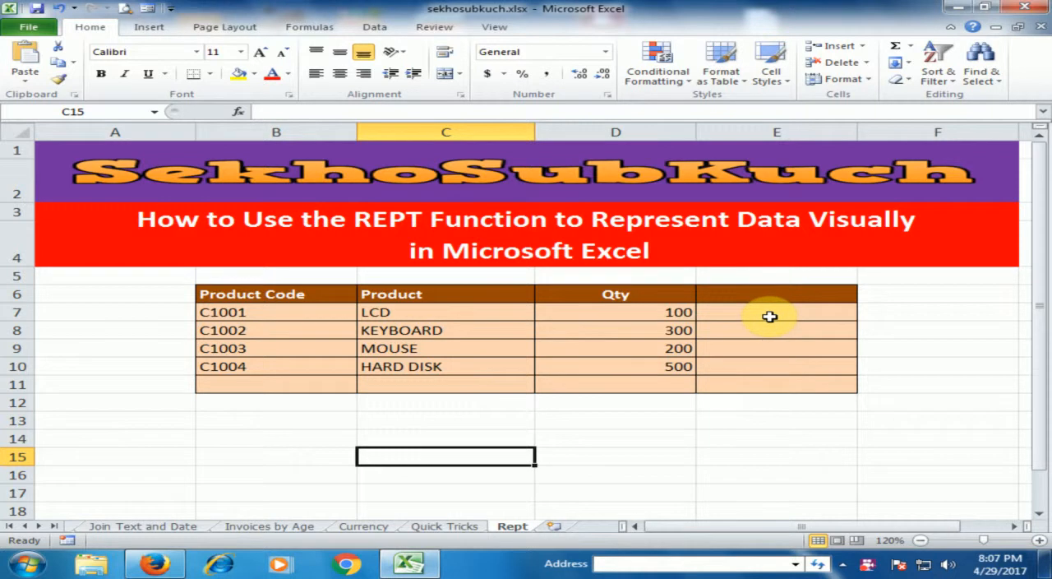
Step: Enter the formula =REPT("|",D7) in cell E7 beside the LCD quantity
{"action": "left_click", "coordinate": [719, 313]}
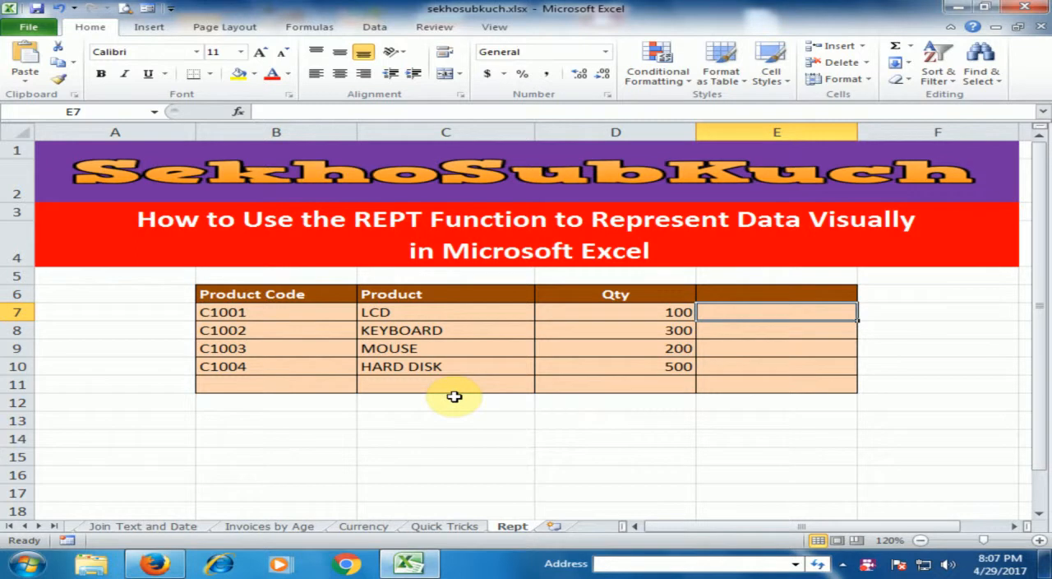
{"action": "type", "text": "=rept"}
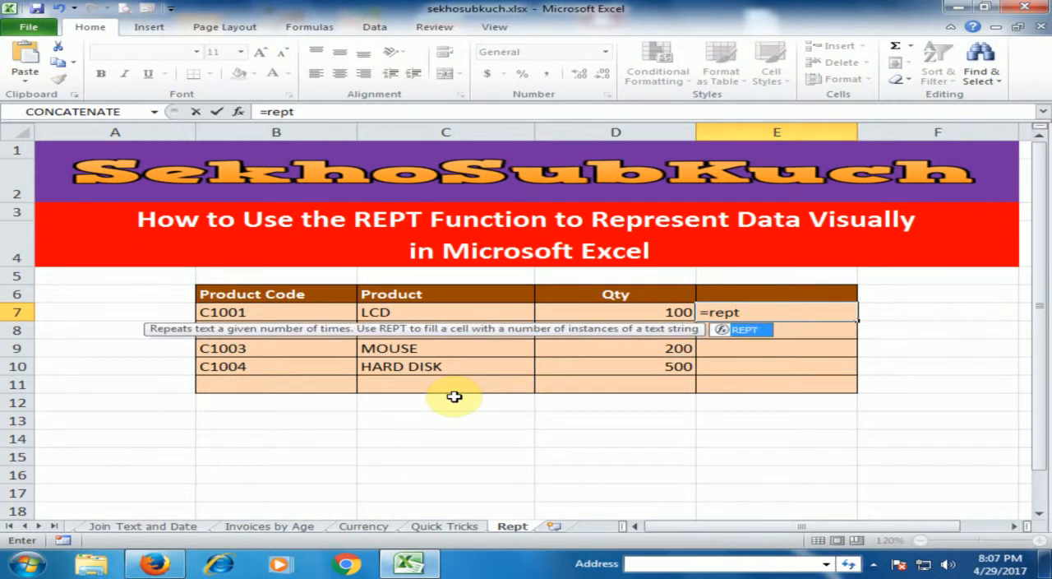
{"action": "key", "text": "Tab"}
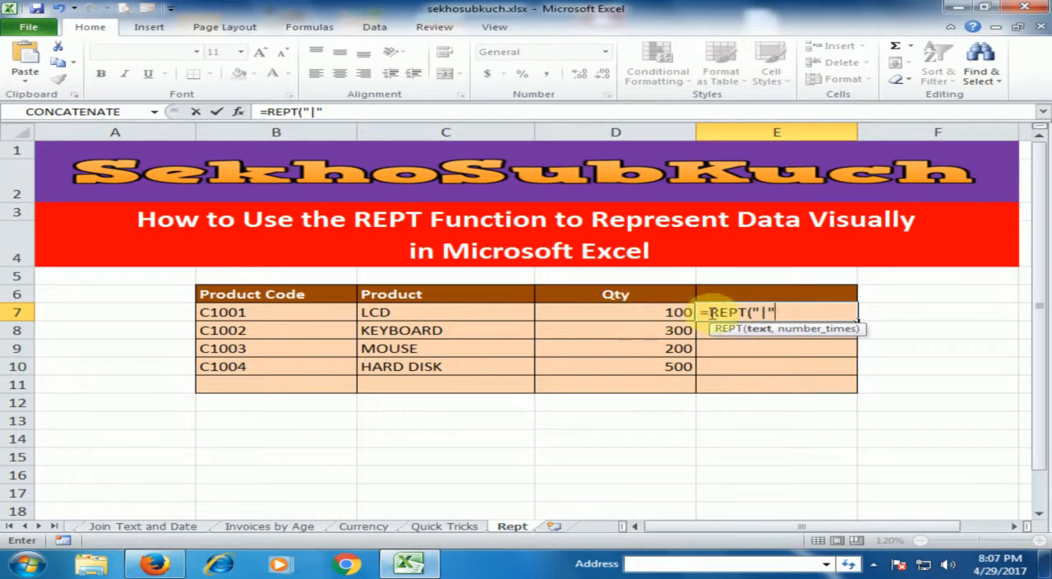
{"action": "type", "text": ","}
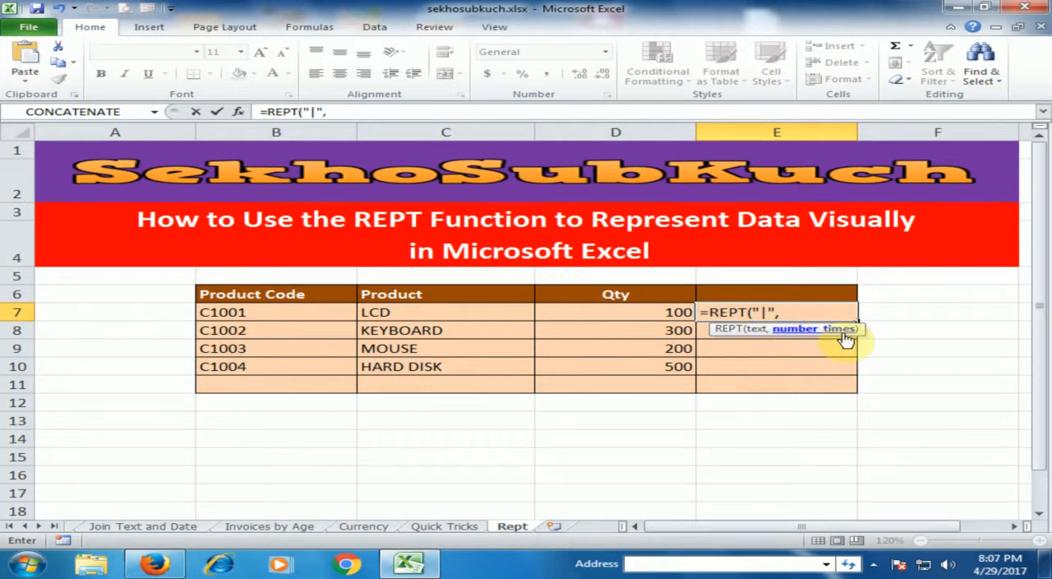
{"action": "left_click", "coordinate": [653, 312]}
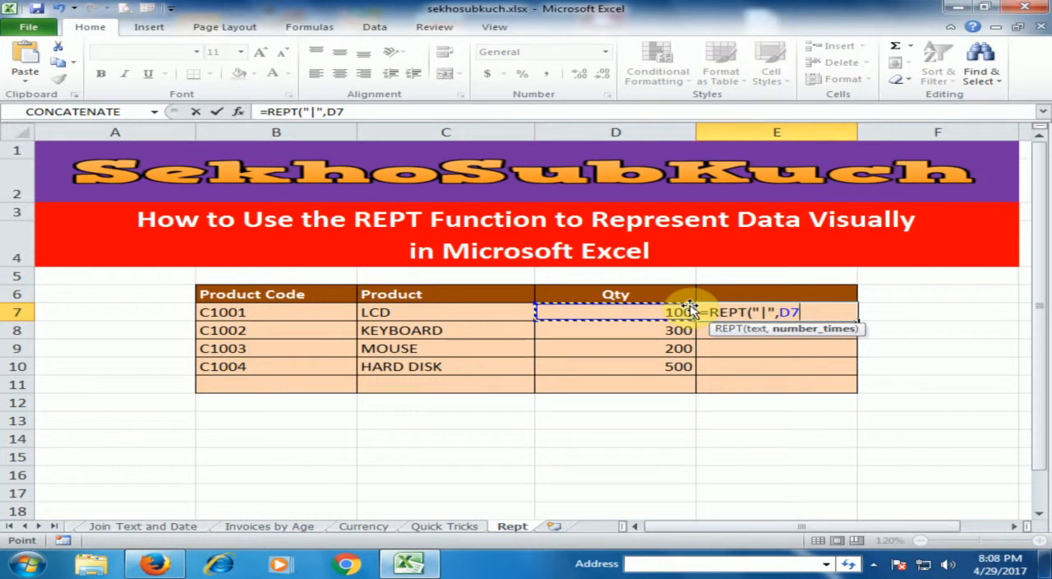
{"action": "type", "text": ")"}
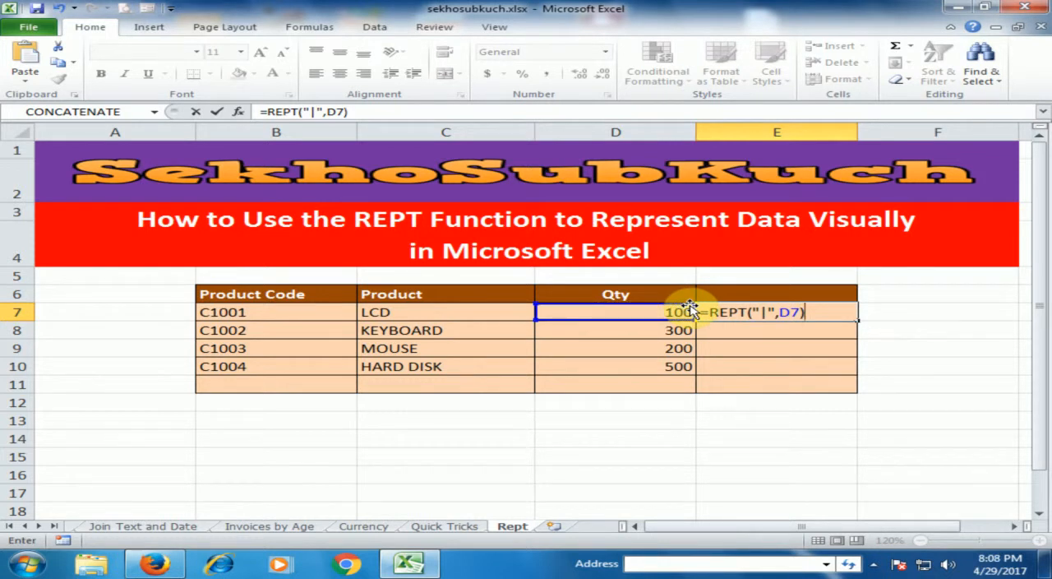
{"action": "key", "text": "Return"}
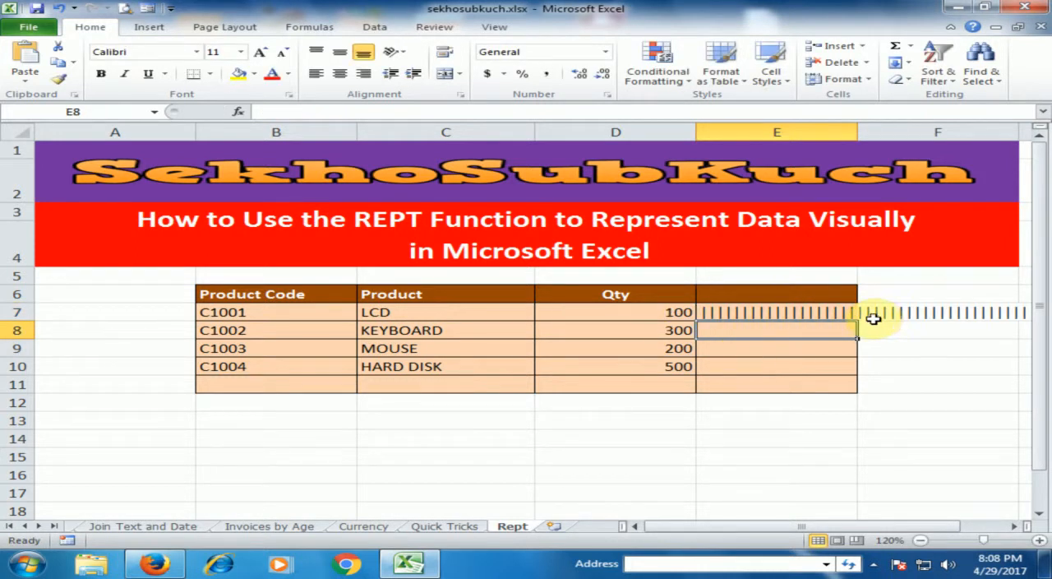
Step: Change the formula in E7 to =REPT("|",D7/50) and copy it down through E10
{"action": "left_click_drag", "start_coordinate": [831, 530], "coordinate": [964, 536]}
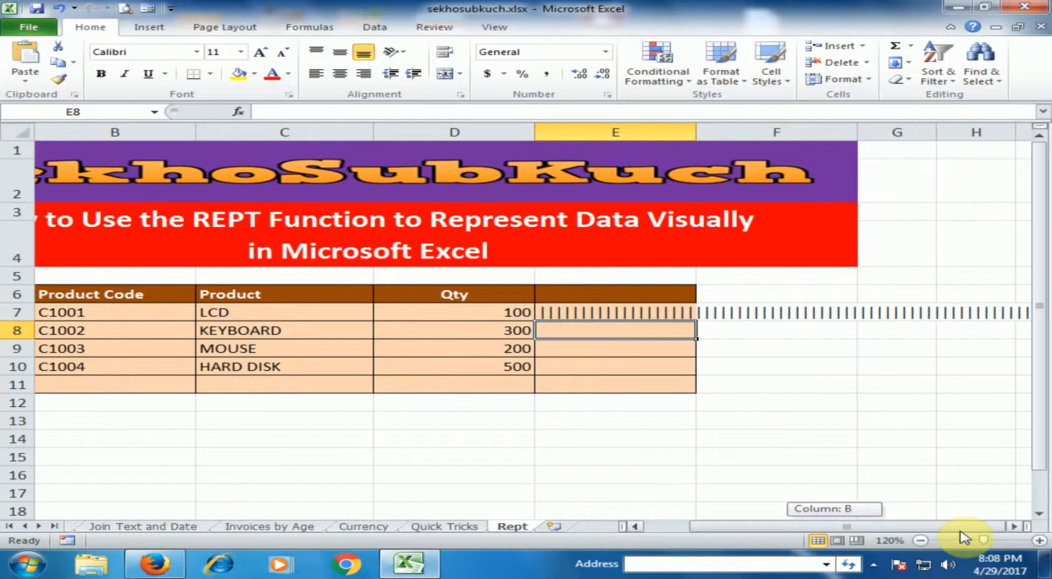
{"action": "left_click", "coordinate": [1014, 528]}
{"action": "left_click", "coordinate": [1013, 528]}
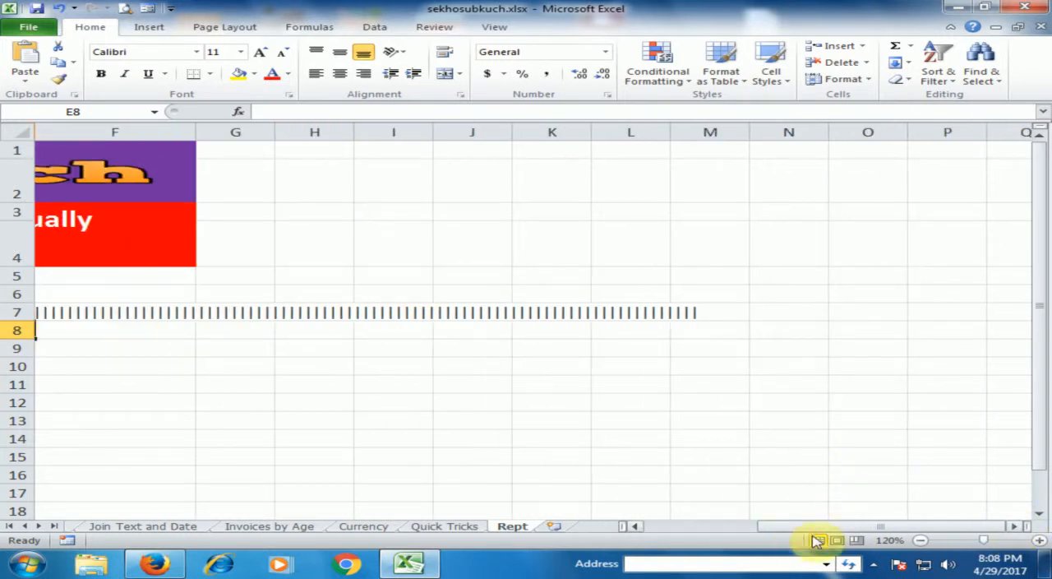
{"action": "left_click_drag", "start_coordinate": [858, 526], "coordinate": [712, 531]}
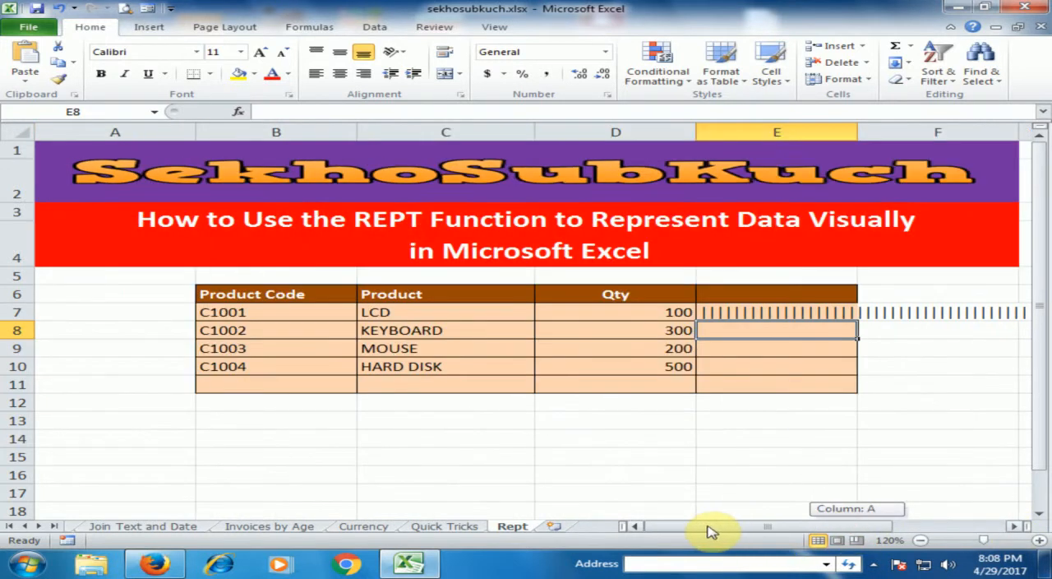
{"action": "left_click", "coordinate": [794, 312]}
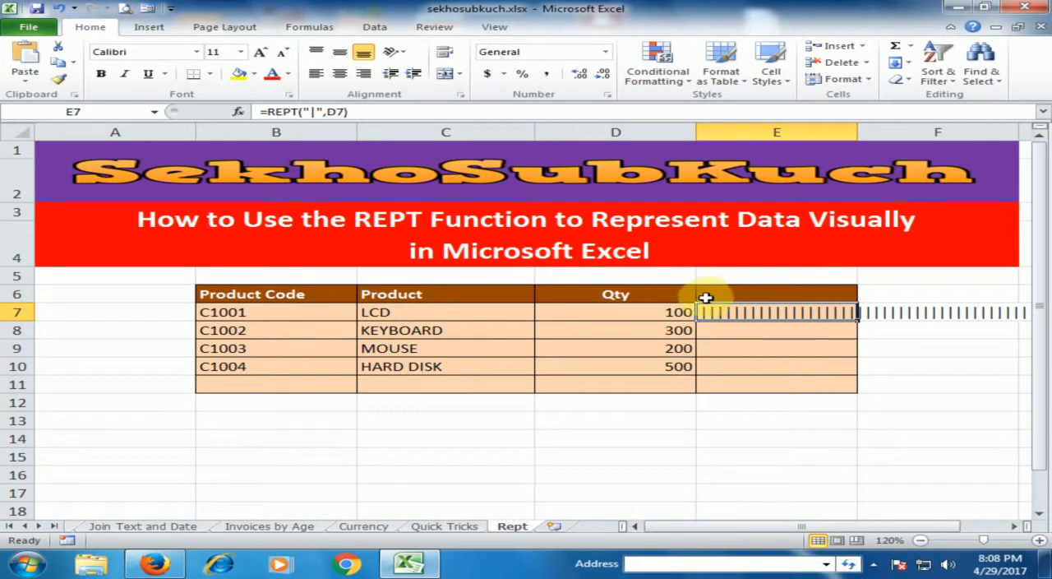
{"action": "double_click", "coordinate": [797, 312]}
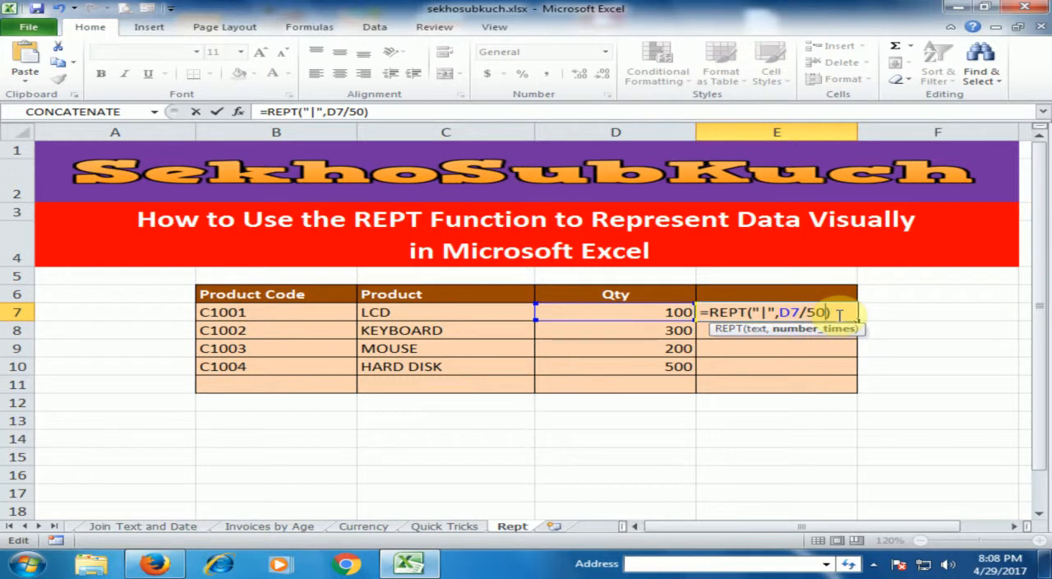
{"action": "type", "text": ")"}
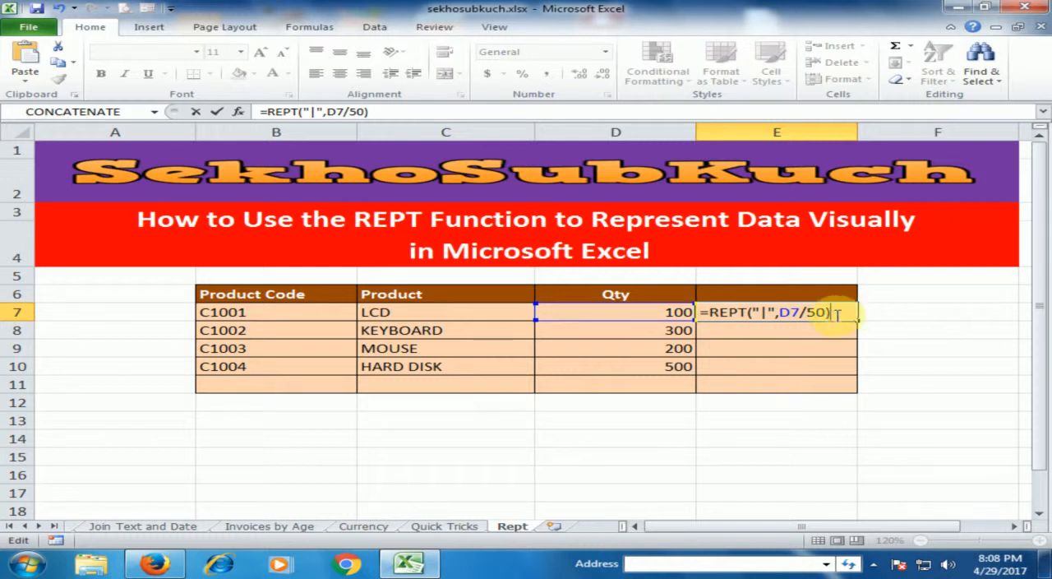
{"action": "key", "text": "Return"}
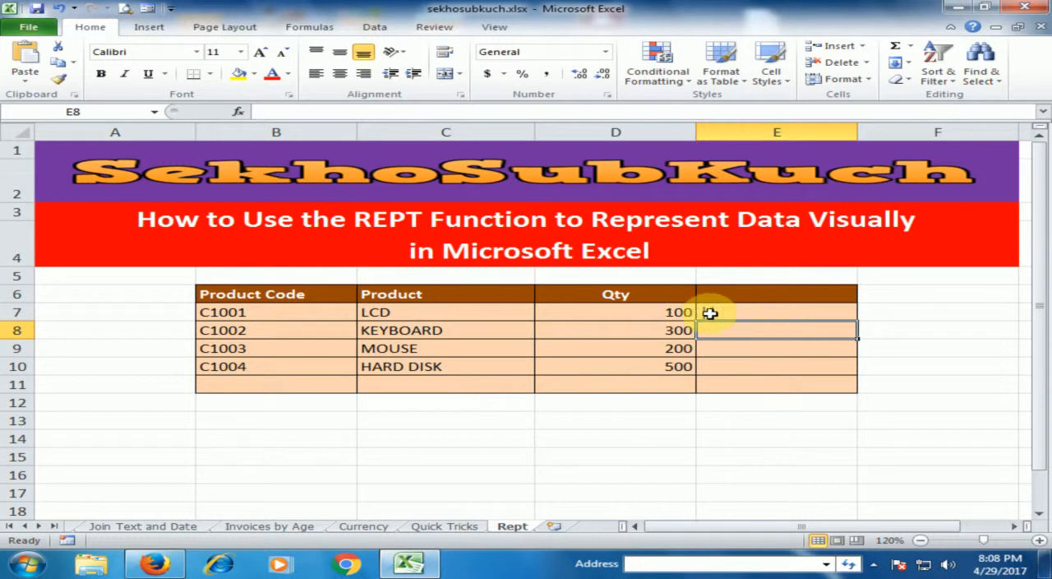
{"action": "left_click", "coordinate": [743, 313]}
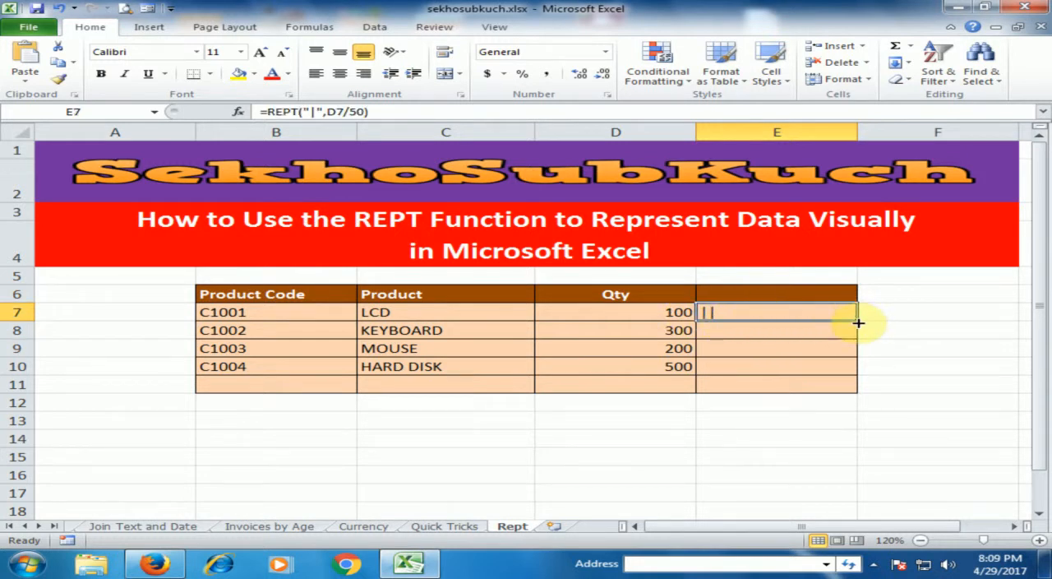
{"action": "left_click_drag", "start_coordinate": [858, 321], "coordinate": [838, 376]}
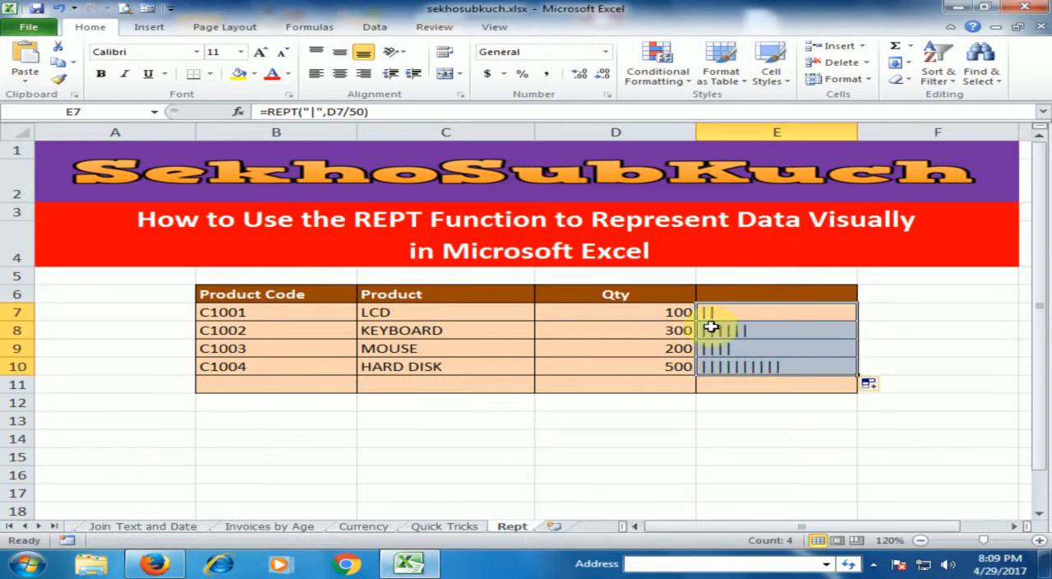
Step: Set the divisor in the E7 REPT formula to 25 and copy the formula down through E10
{"action": "double_click", "coordinate": [757, 312]}
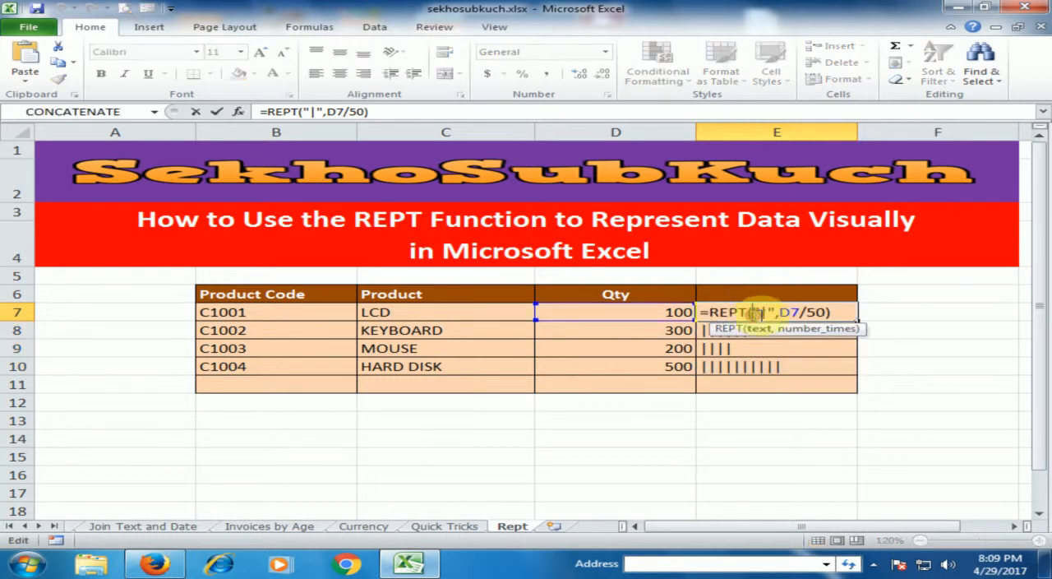
{"action": "double_click", "coordinate": [811, 312]}
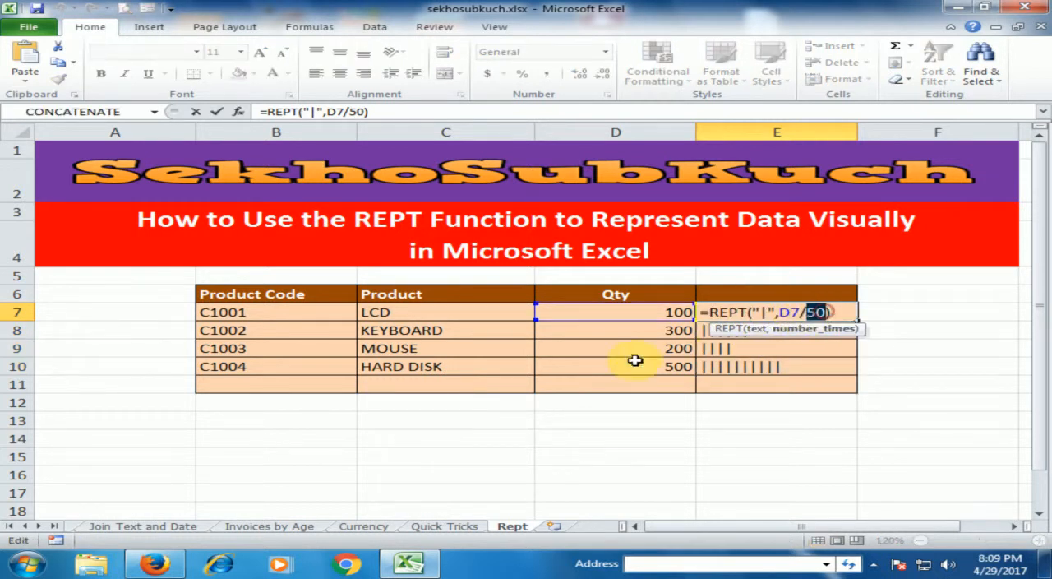
{"action": "type", "text": "2"}
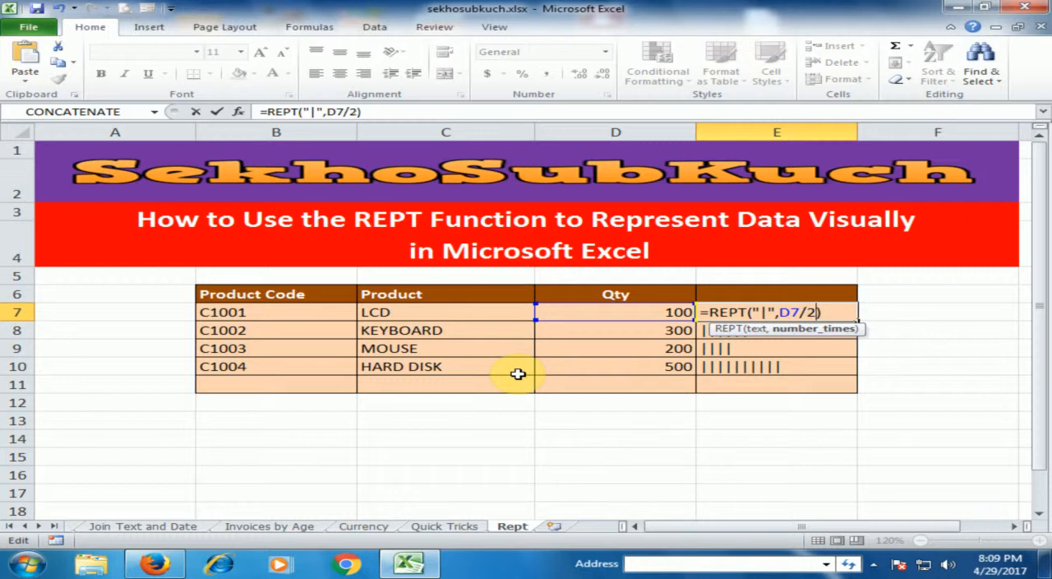
{"action": "key", "text": "Return"}
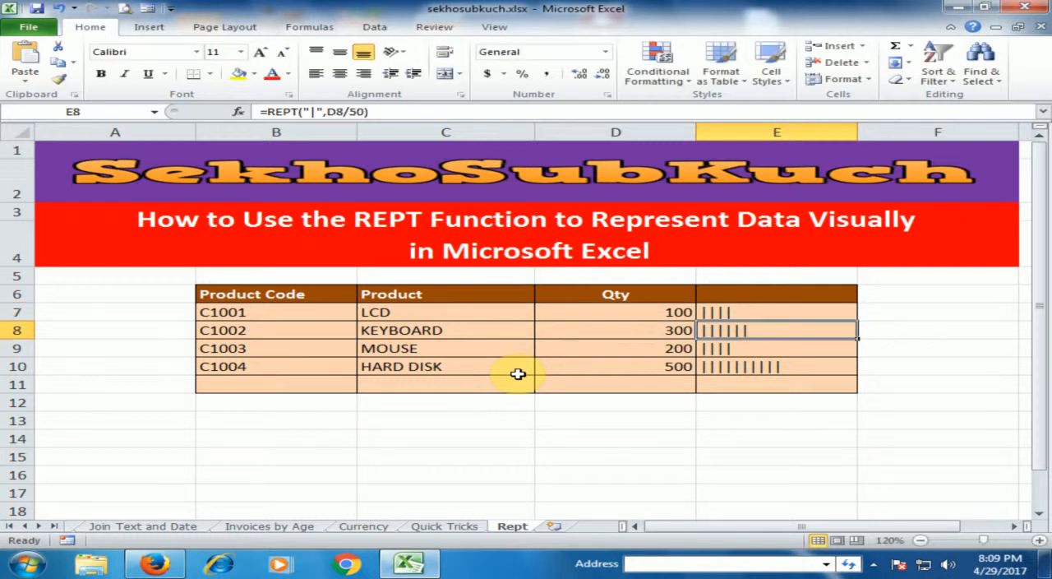
{"action": "left_click", "coordinate": [804, 314]}
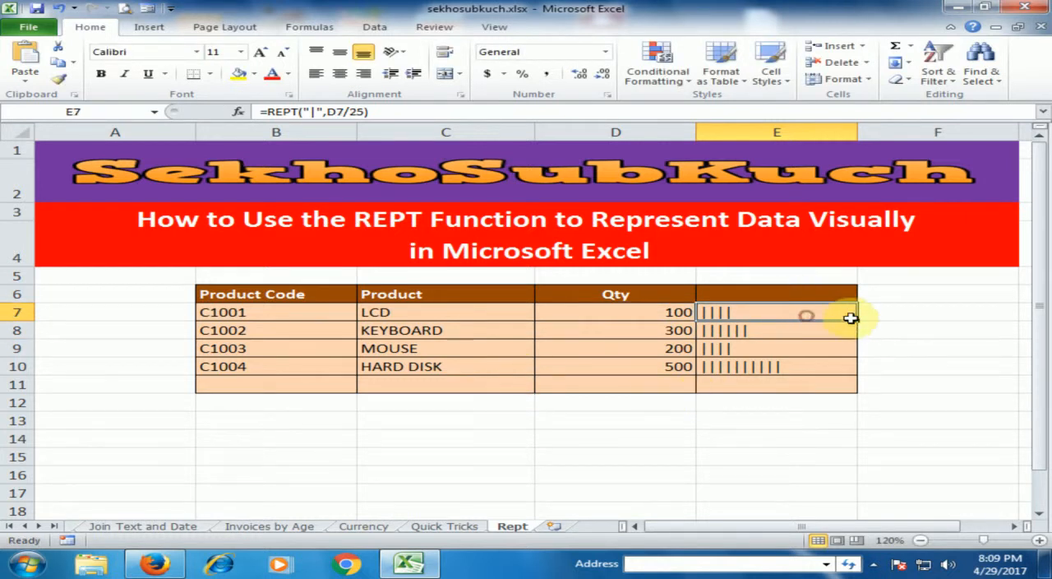
{"action": "left_click_drag", "start_coordinate": [858, 321], "coordinate": [855, 371]}
{"action": "left_click", "coordinate": [827, 414]}
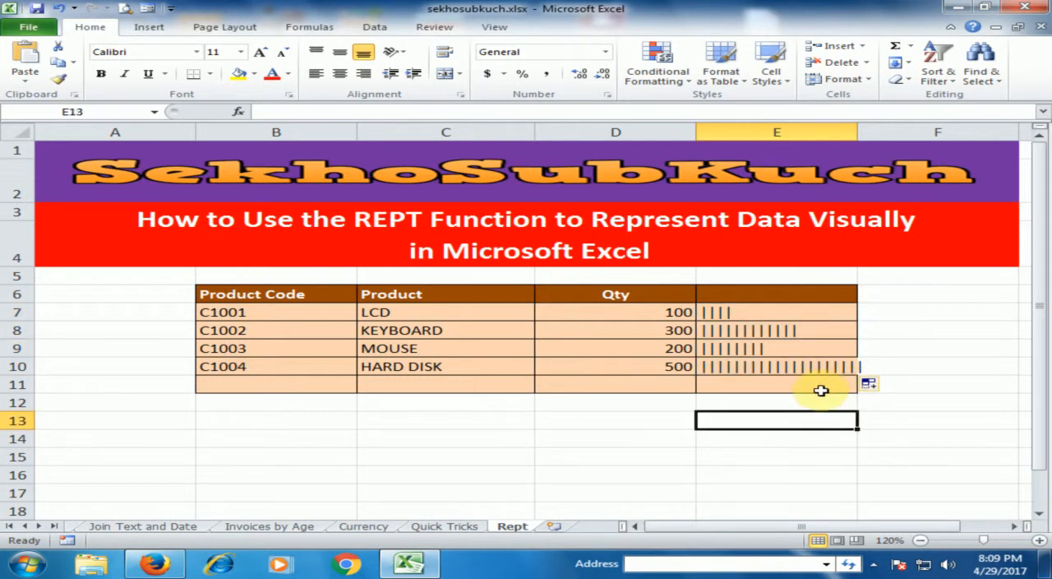
Step: Set the divisor in the E7 REPT formula to 30 and fill the formula down through E10
{"action": "double_click", "coordinate": [789, 313]}
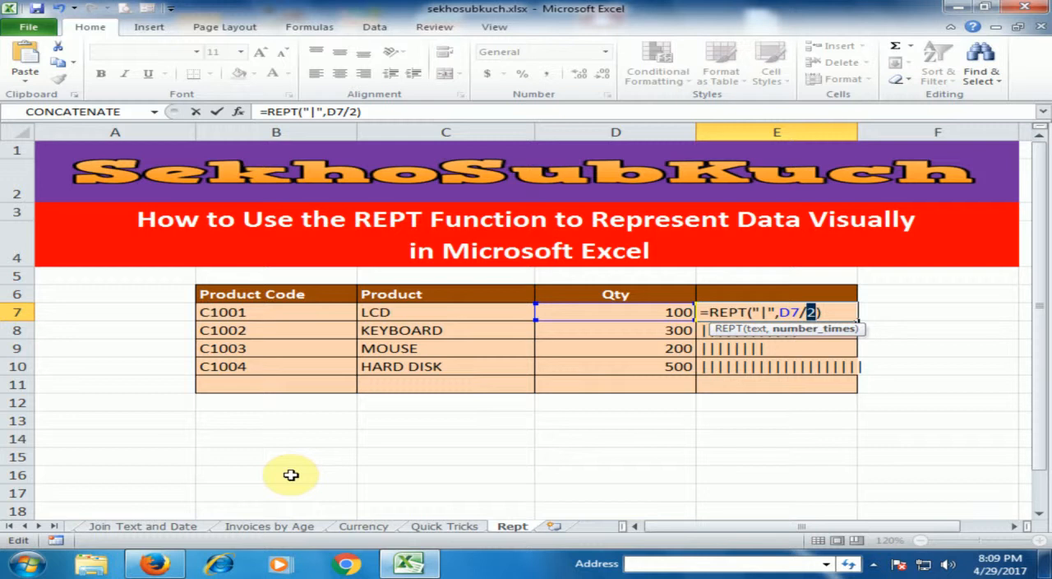
{"action": "key", "text": "Return"}
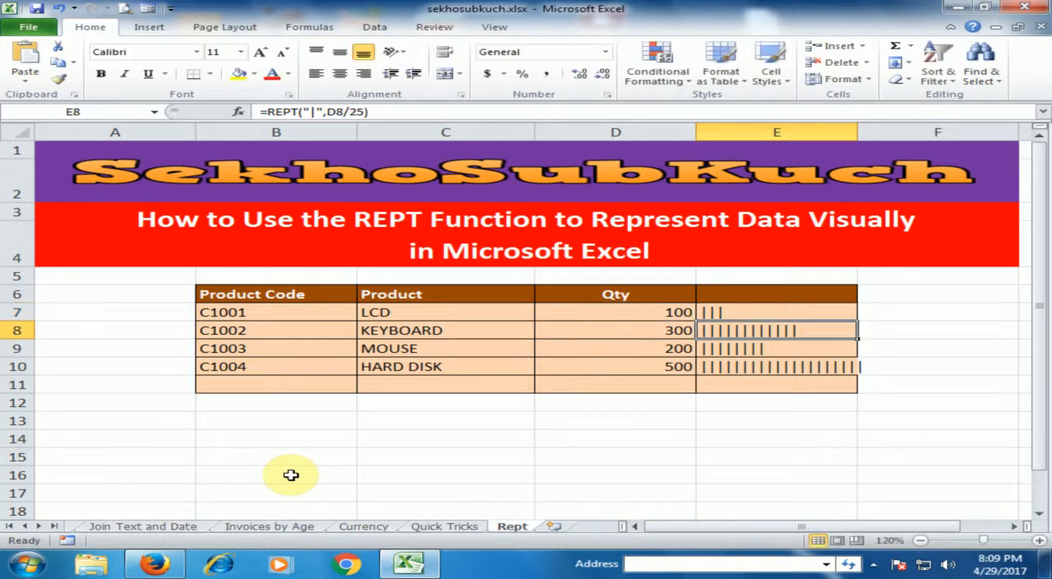
{"action": "left_click", "coordinate": [744, 314]}
{"action": "double_click", "coordinate": [858, 322]}
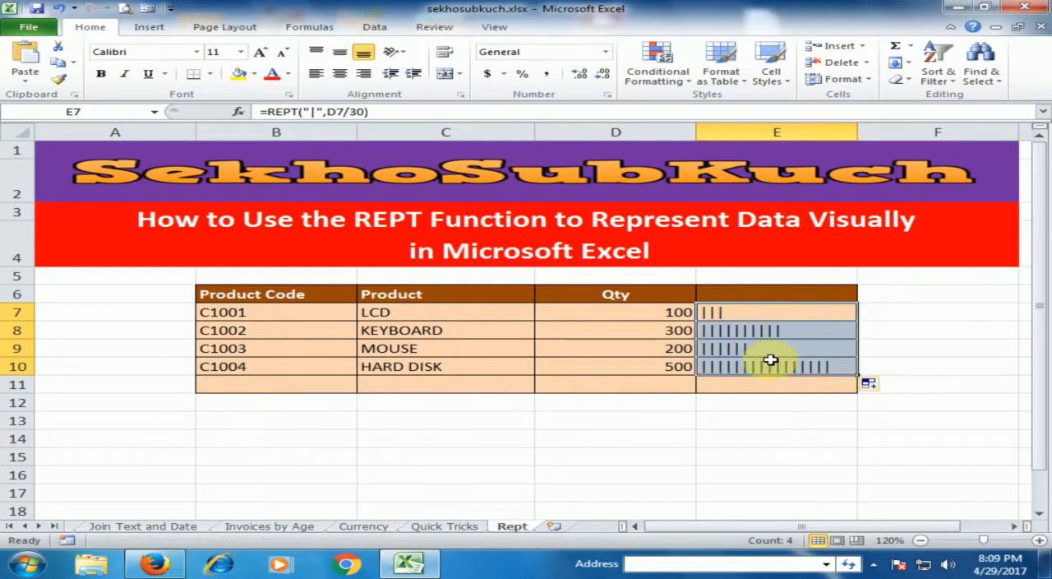
{"action": "left_click", "coordinate": [764, 401]}
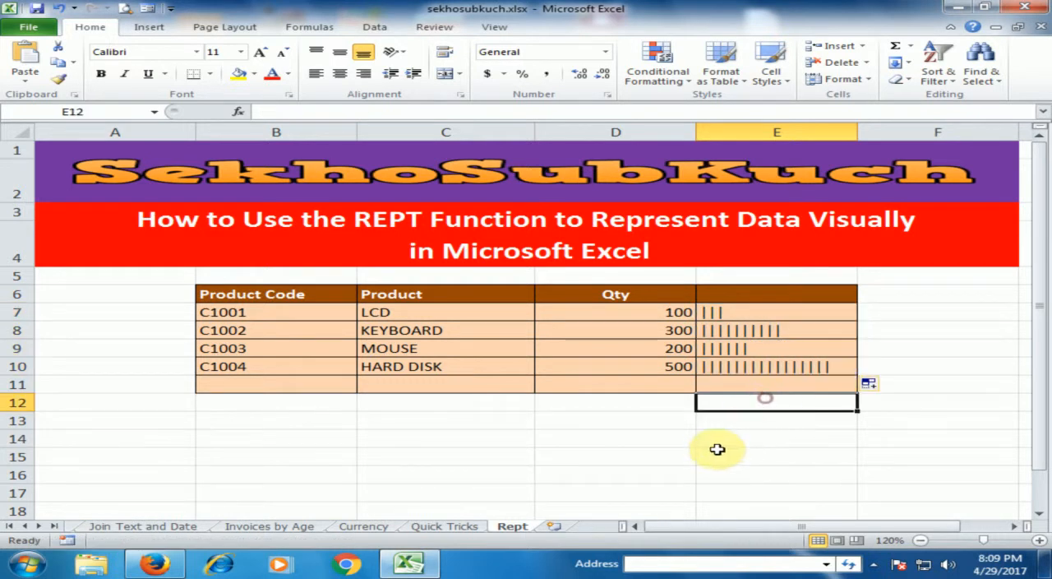
Step: Replace the repeated character in the E7 formula with "#" and fill the formula down through E10
{"action": "left_click", "coordinate": [749, 311]}
{"action": "double_click", "coordinate": [761, 312]}
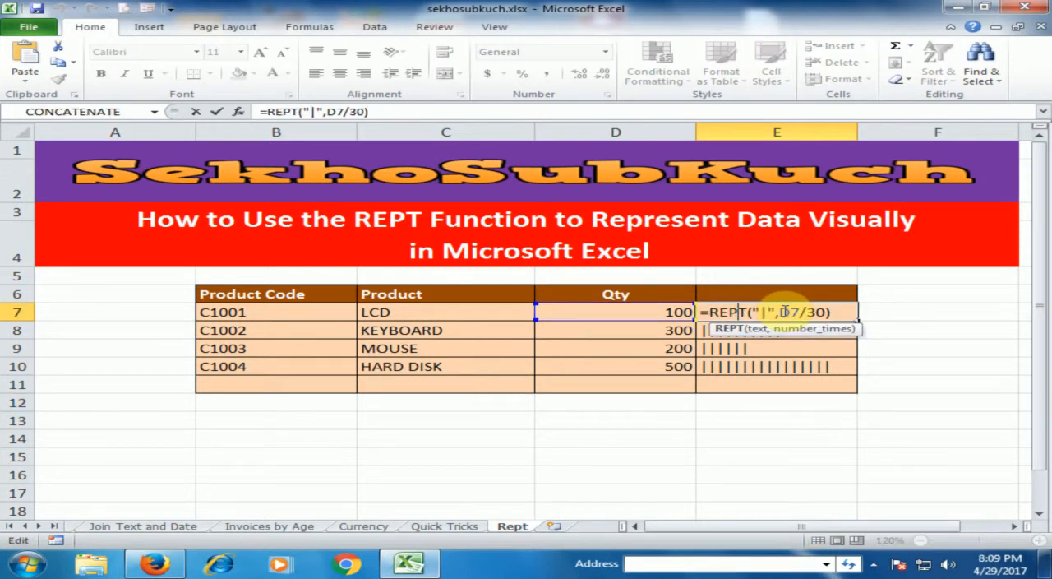
{"action": "left_click", "coordinate": [761, 313]}
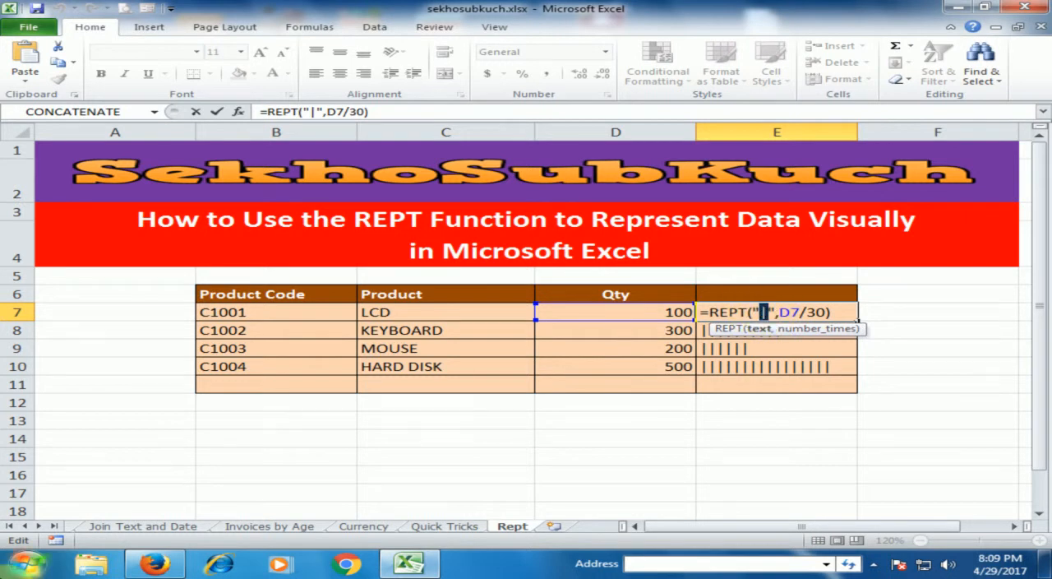
{"action": "type", "text": "#"}
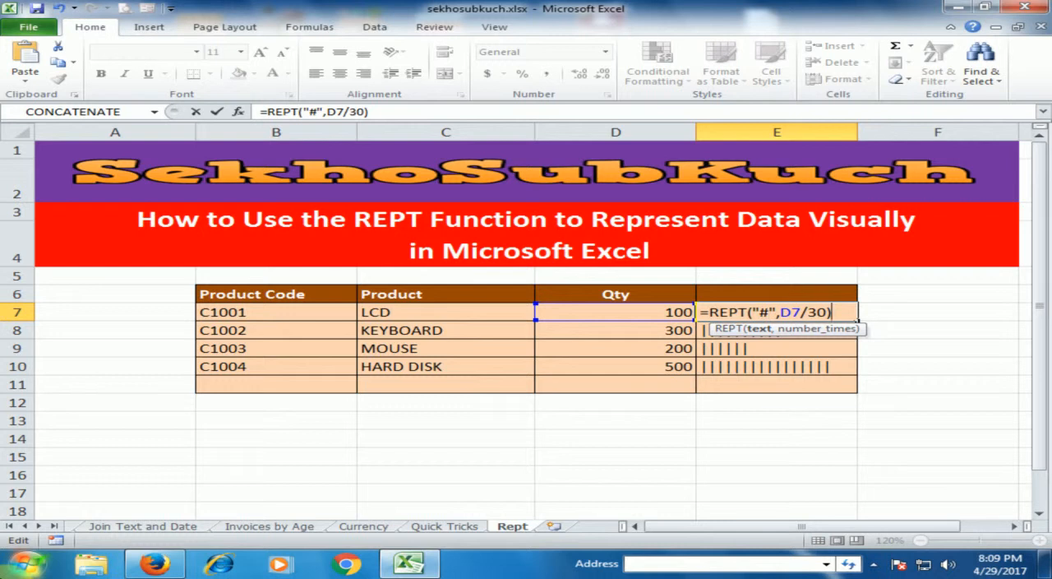
{"action": "key", "text": "Return"}
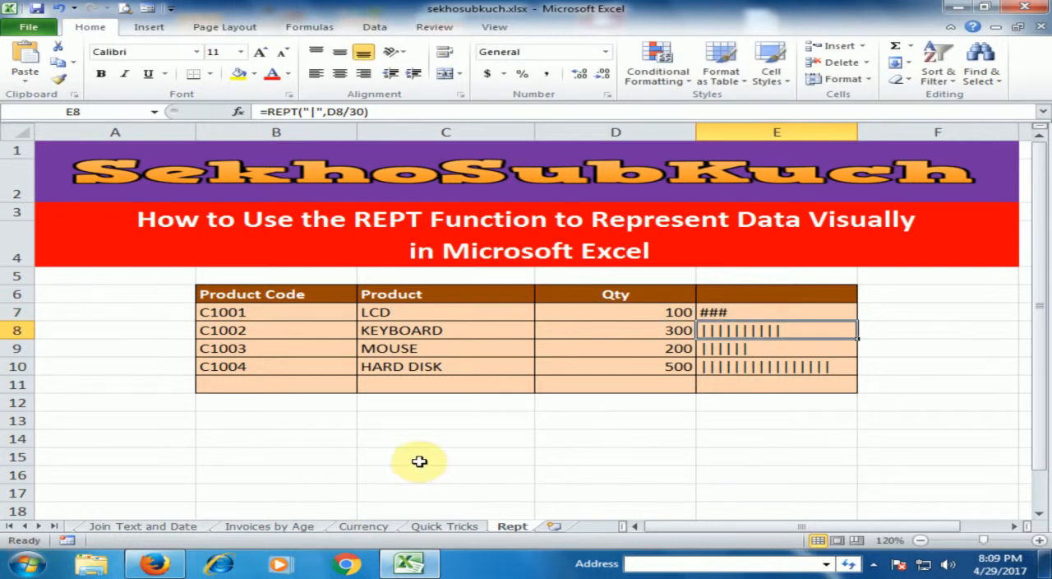
{"action": "left_click", "coordinate": [744, 312]}
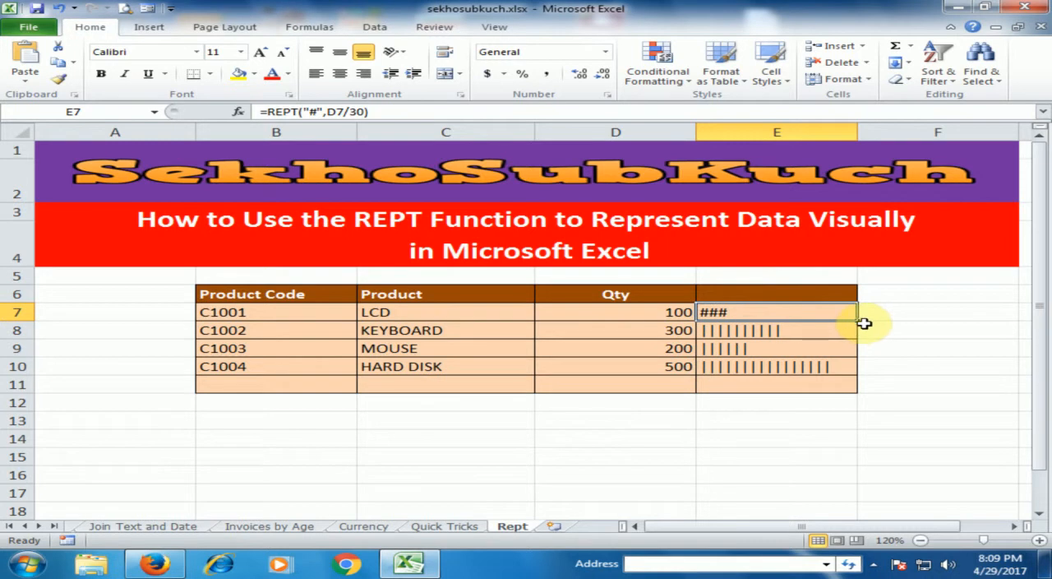
{"action": "double_click", "coordinate": [858, 320]}
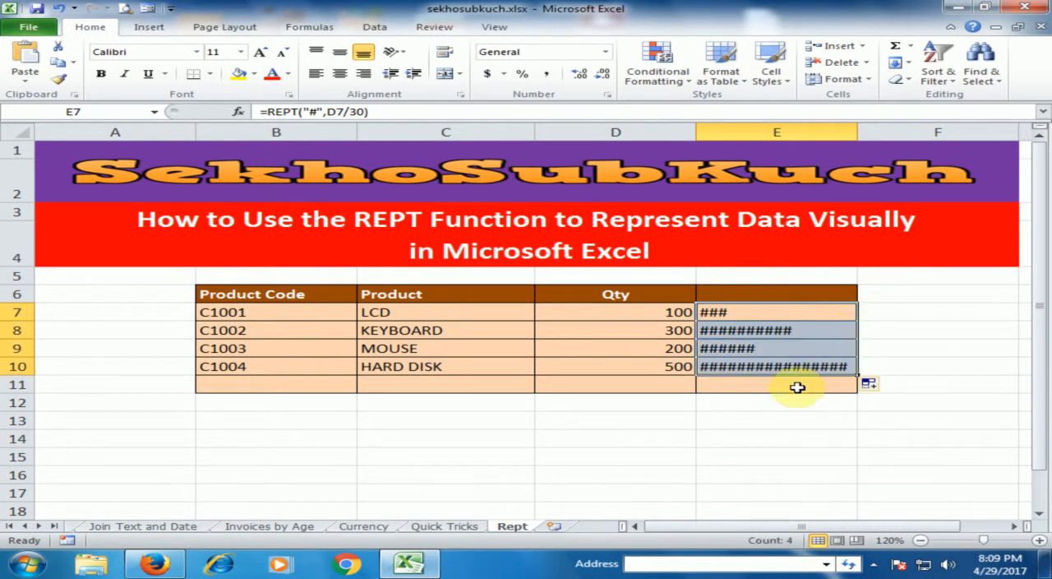
{"action": "left_click", "coordinate": [765, 383]}
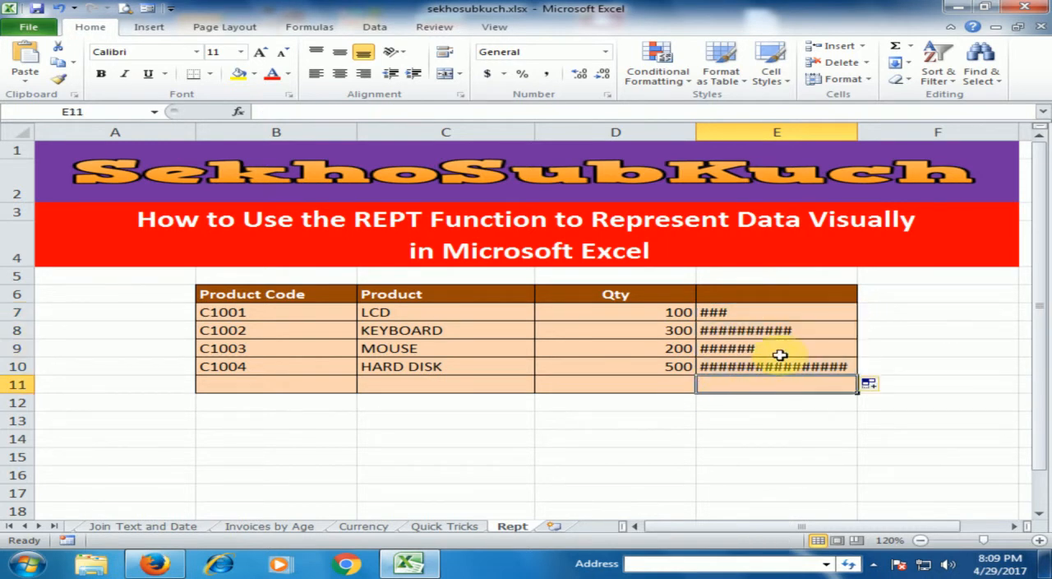
Step: Set the MOUSE quantity in cell D9 to 450
{"action": "left_click", "coordinate": [667, 351]}
{"action": "type", "text": "450"}
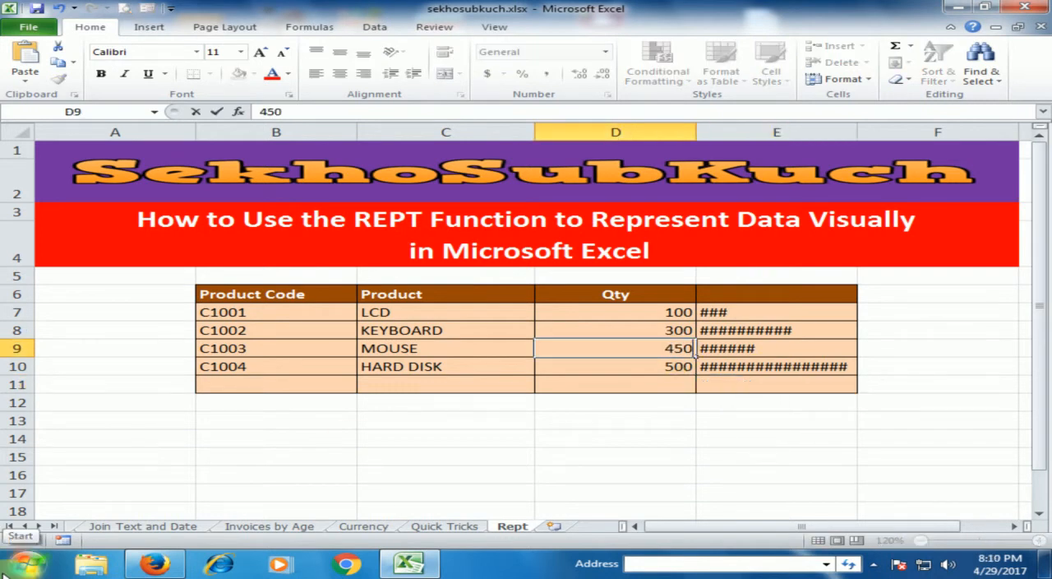
{"action": "key", "text": "Return"}
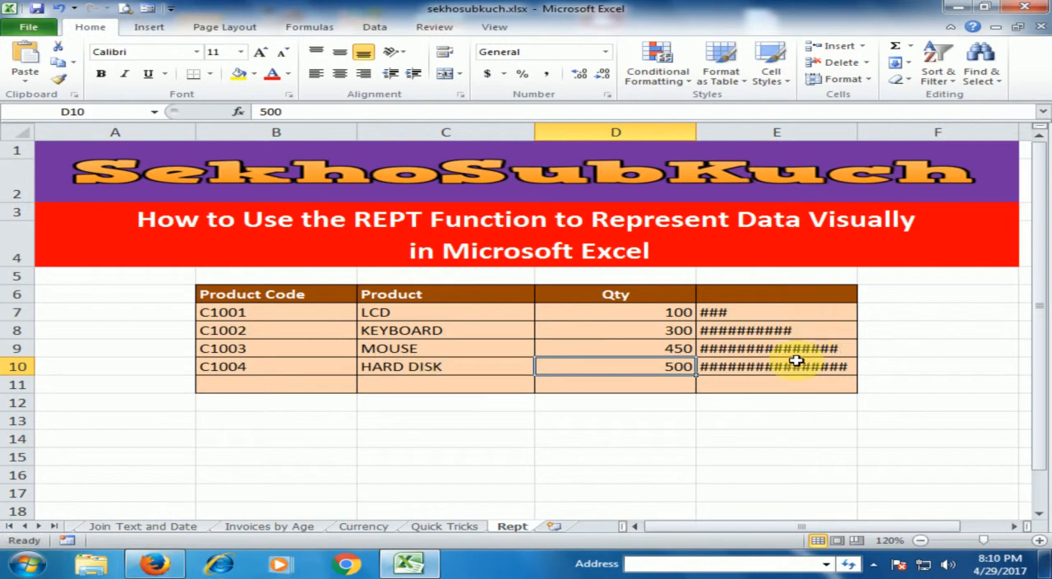
Step: Set the KEYBOARD quantity in cell D8 to 200
{"action": "left_click", "coordinate": [679, 331]}
{"action": "type", "text": "200"}
{"action": "key", "text": "Return"}
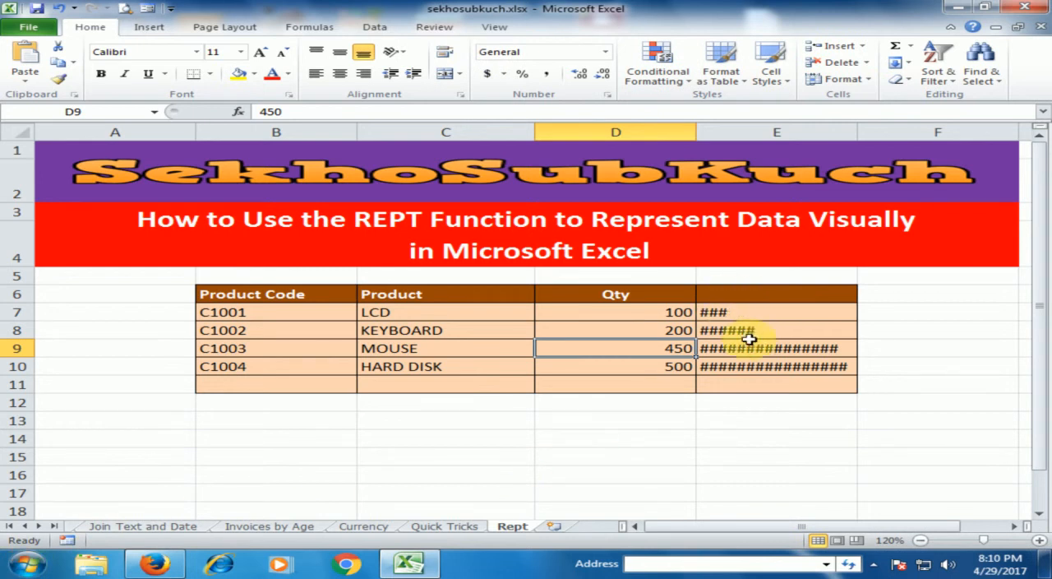
Step: Replace the repeated character in the E7 REPT formula with "|" and fill the formula down through E10
{"action": "double_click", "coordinate": [743, 312]}
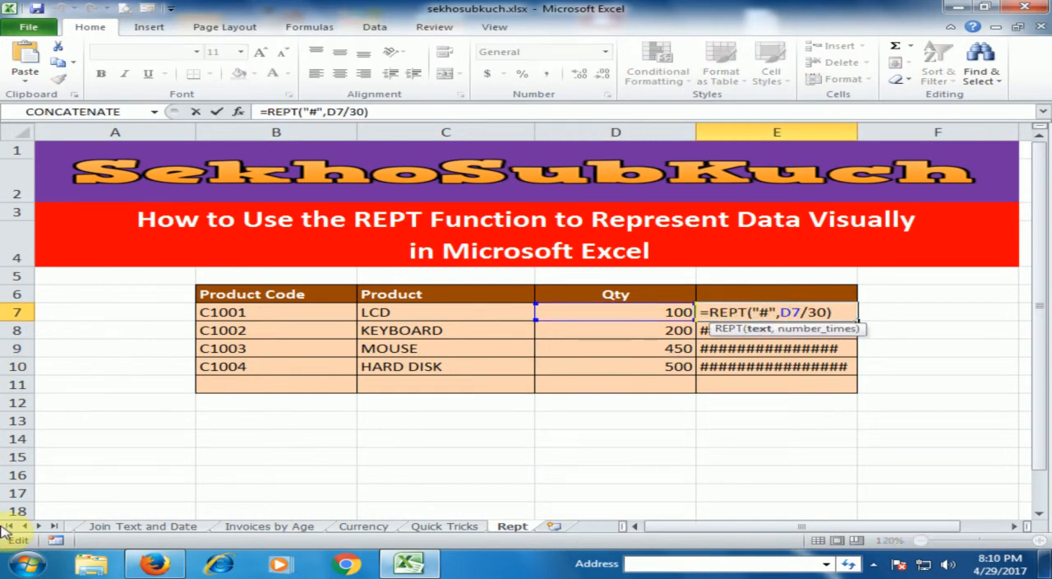
{"action": "key", "text": "BackSpace"}
{"action": "type", "text": "|"}
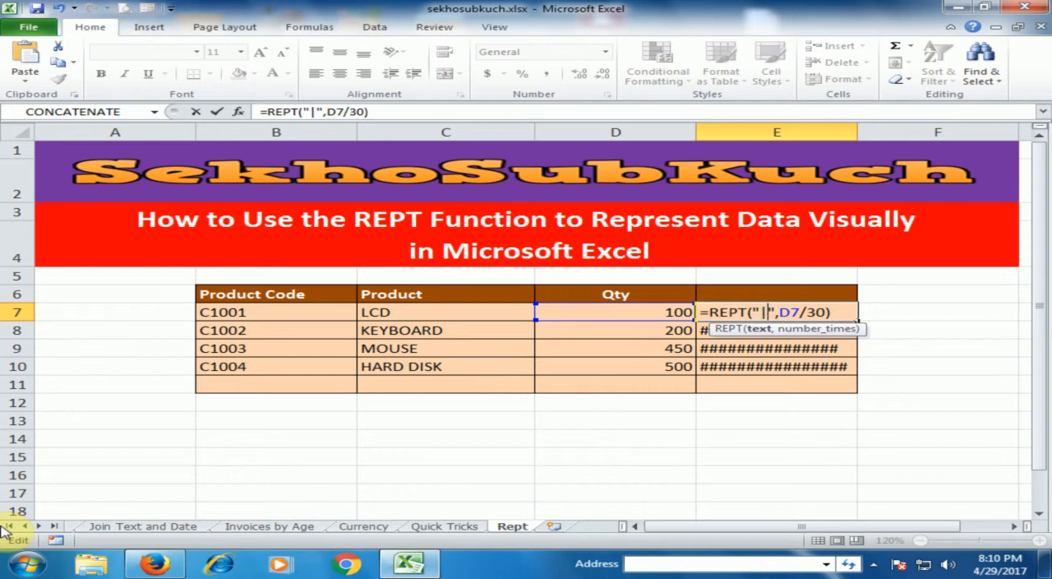
{"action": "key", "text": "End"}
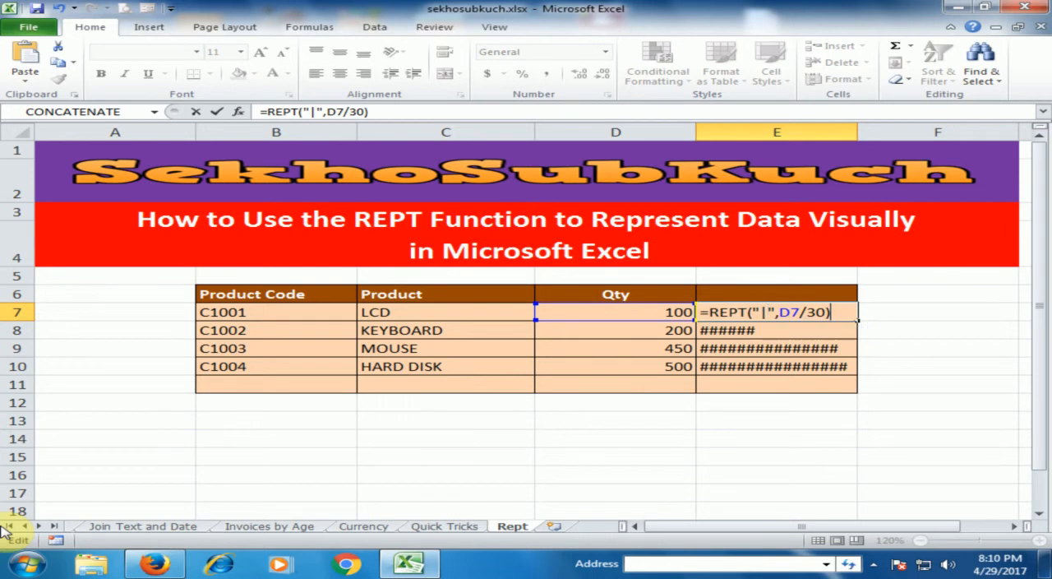
{"action": "key", "text": "Return"}
{"action": "key", "text": "Up"}
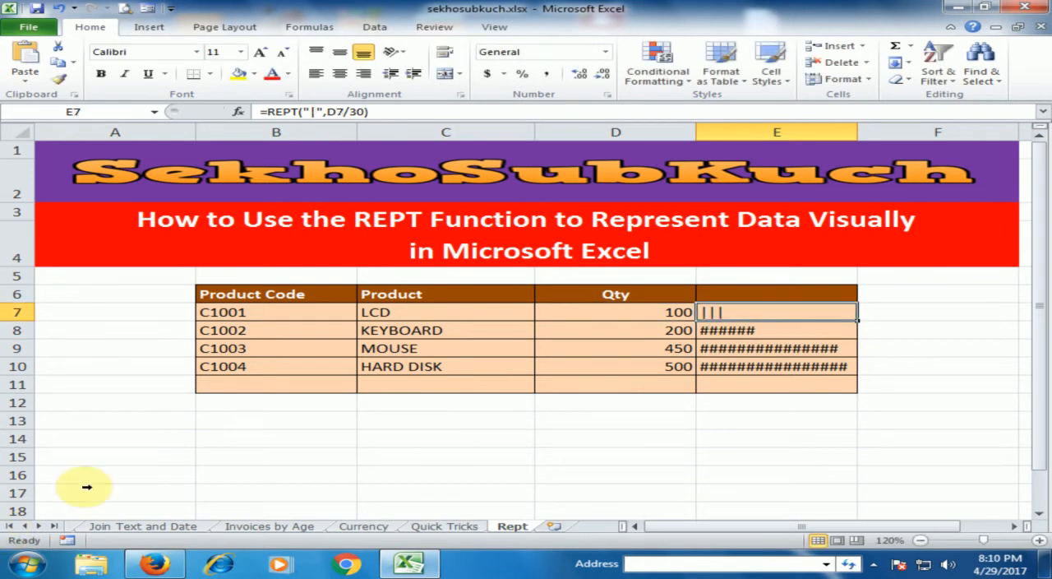
{"action": "double_click", "coordinate": [857, 322]}
{"action": "left_click", "coordinate": [778, 437]}
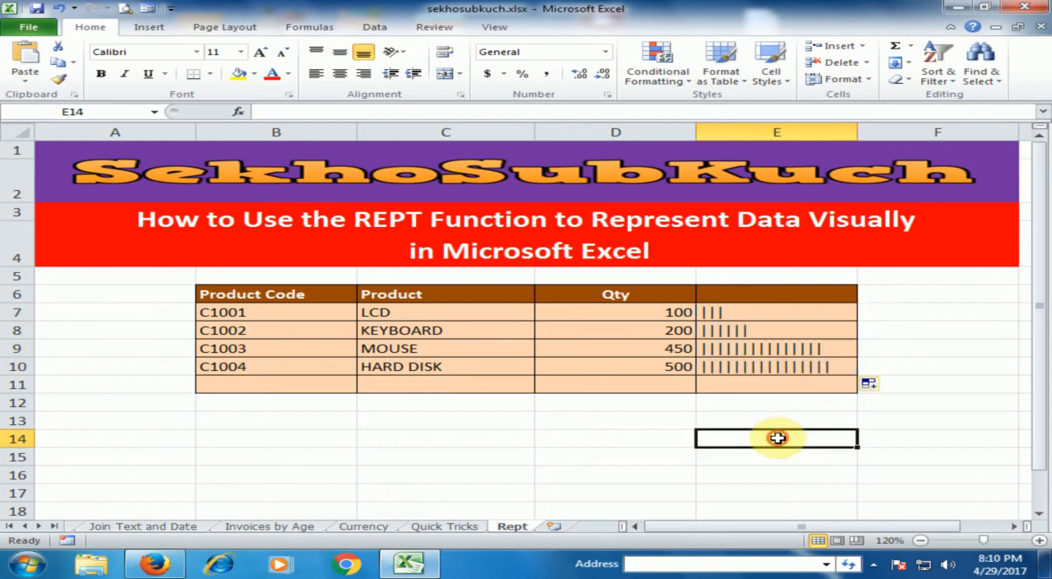